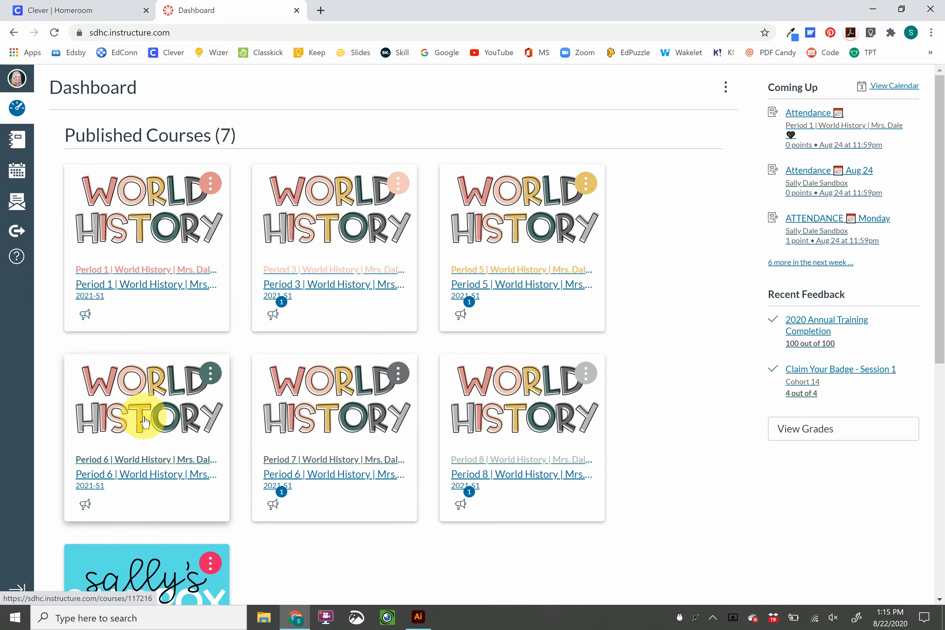
Open the Week of Aug 24-28 page from the Period 1 World History course's page list and look over its weekly schedule.
click(159, 276)
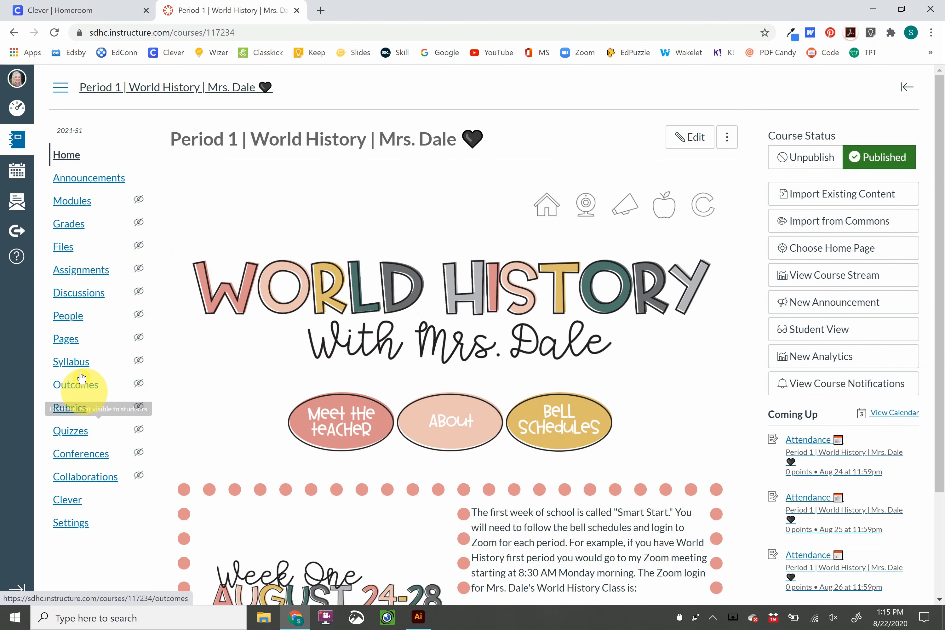
click(74, 348)
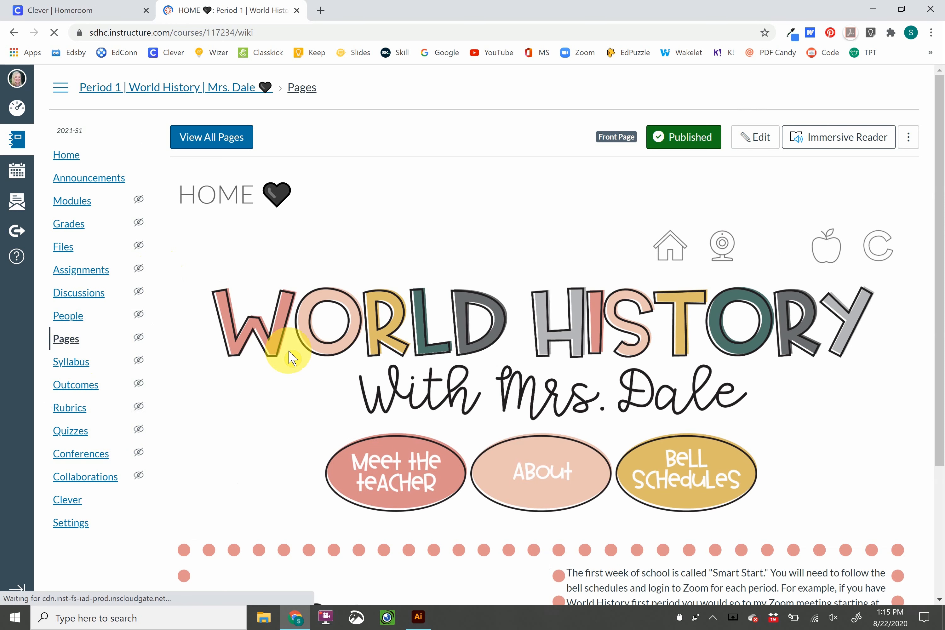
click(209, 146)
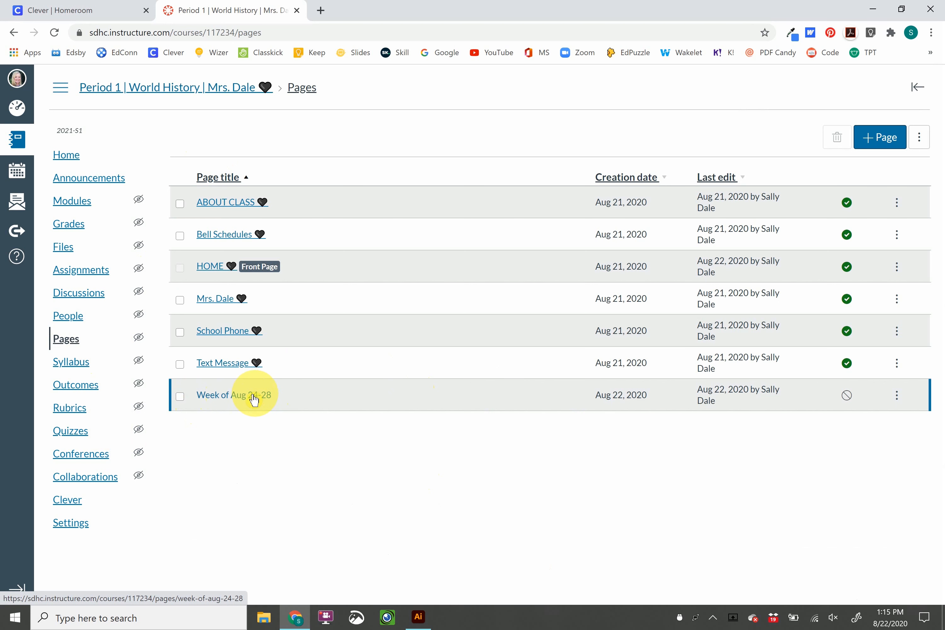
click(211, 400)
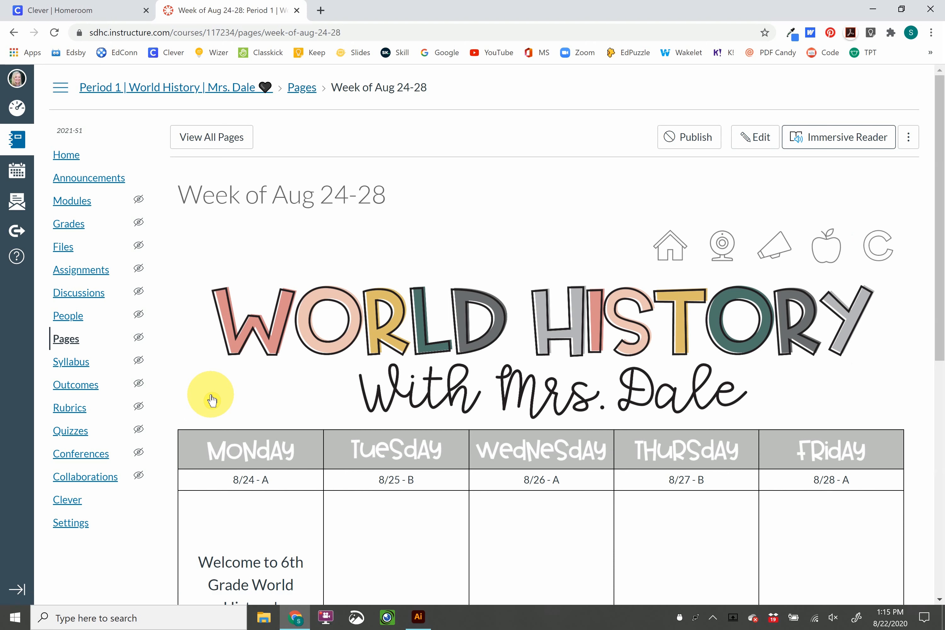
scroll(341, 392, down, 5)
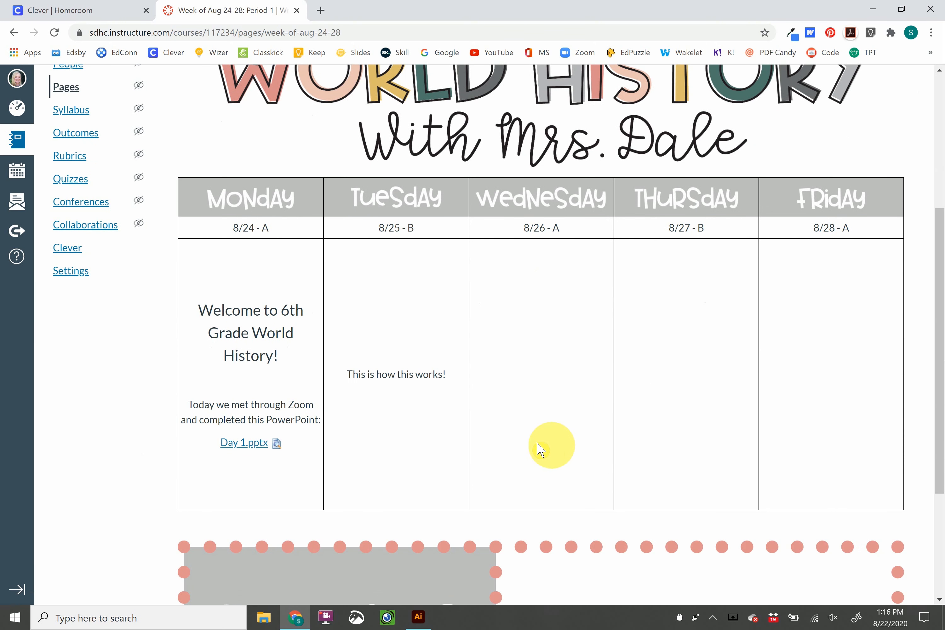
scroll(595, 386, up, 1)
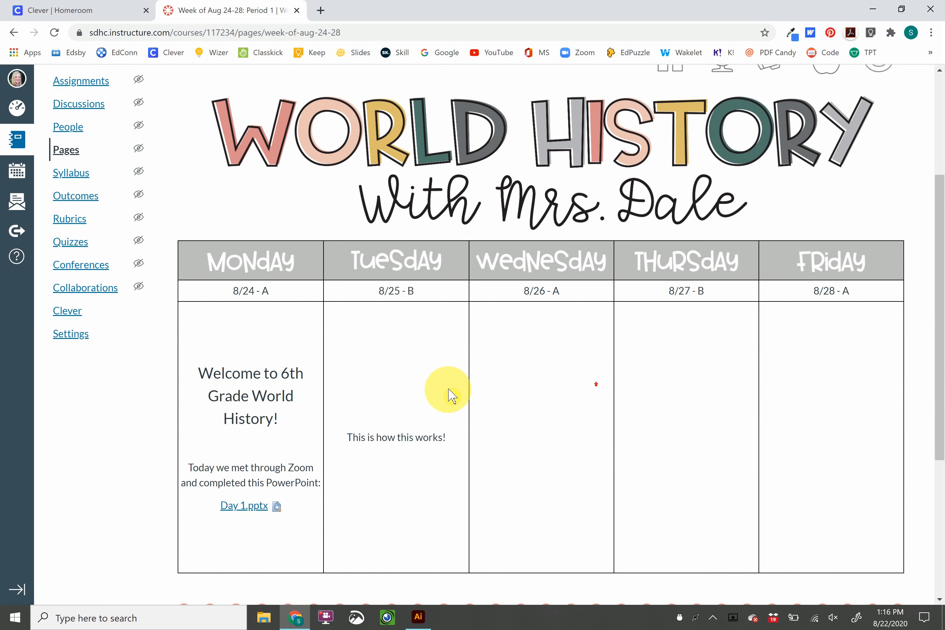
scroll(691, 449, up, 3)
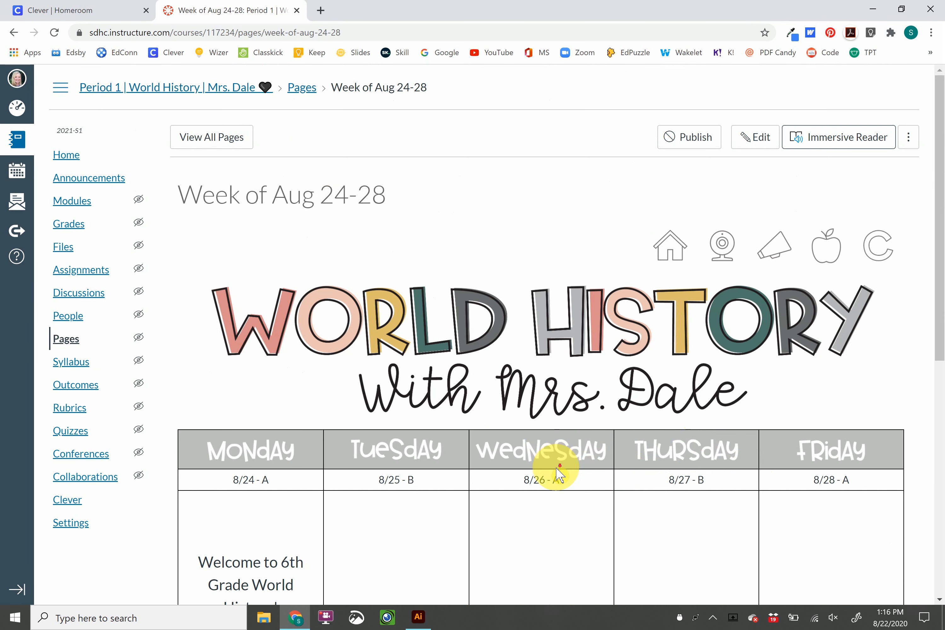
scroll(696, 227, down, 1)
scroll(696, 341, up, 1)
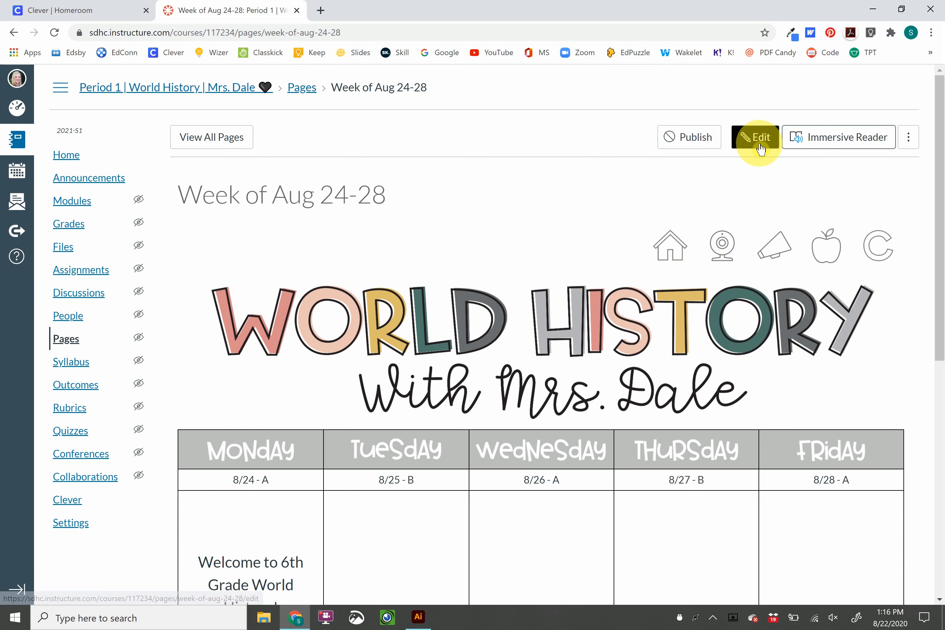
Edit the page to delete the text "This is how this works!" from the Tuesday 8/25 cell, save it and check the schedule.
click(762, 139)
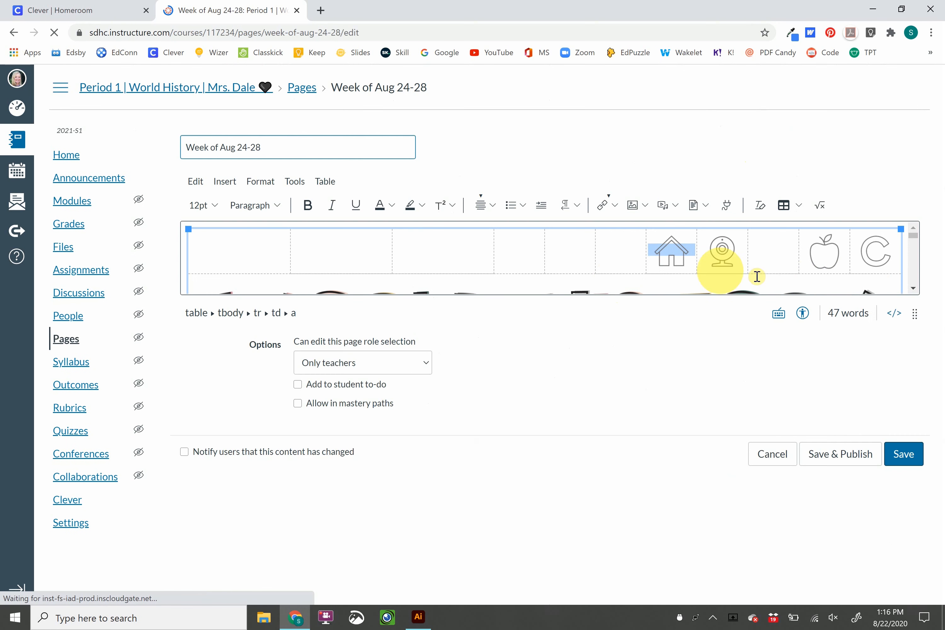
drag(913, 313, 911, 563)
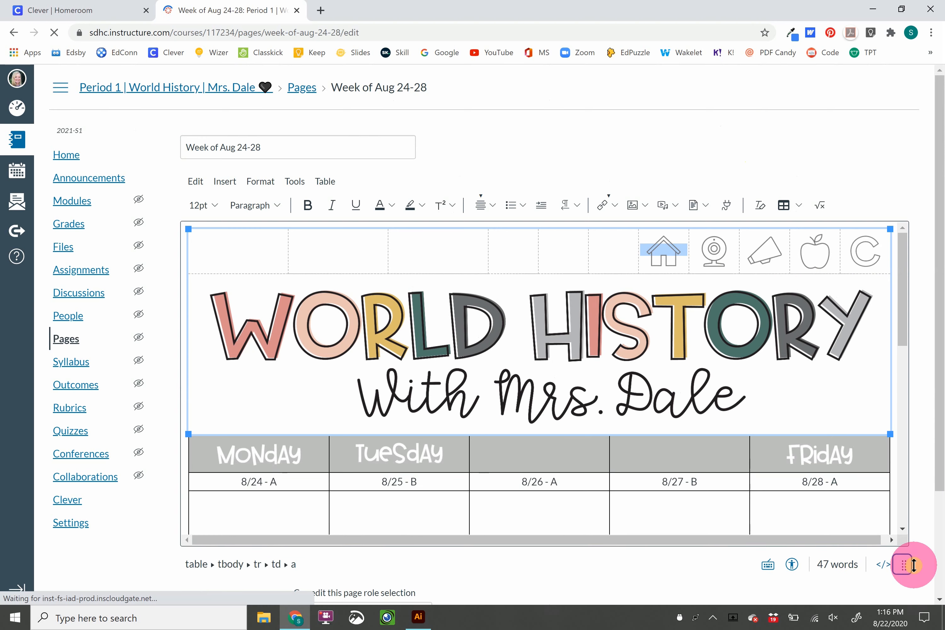
scroll(675, 386, down, 2)
scroll(675, 383, down, 3)
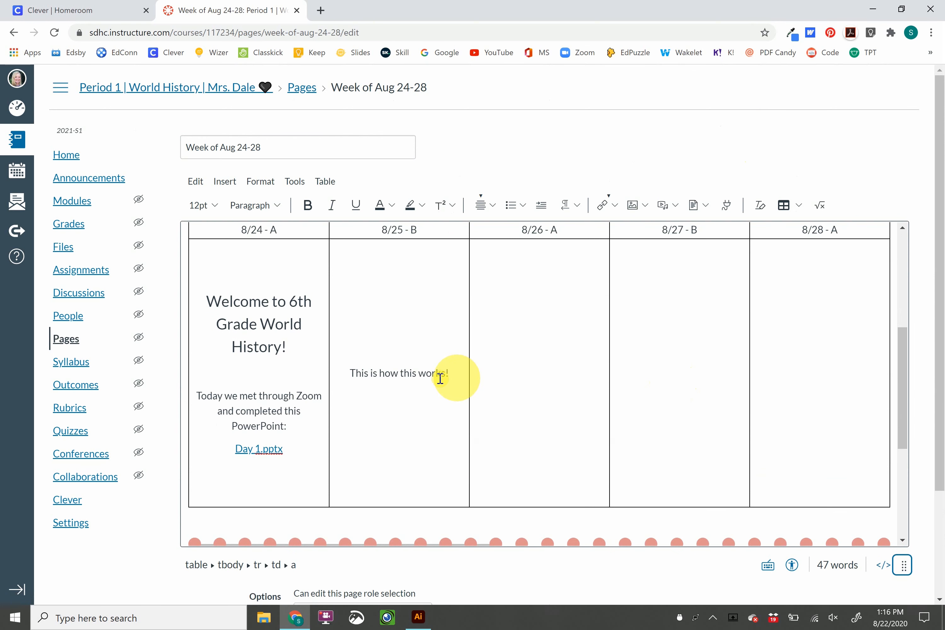
drag(350, 373, 455, 379)
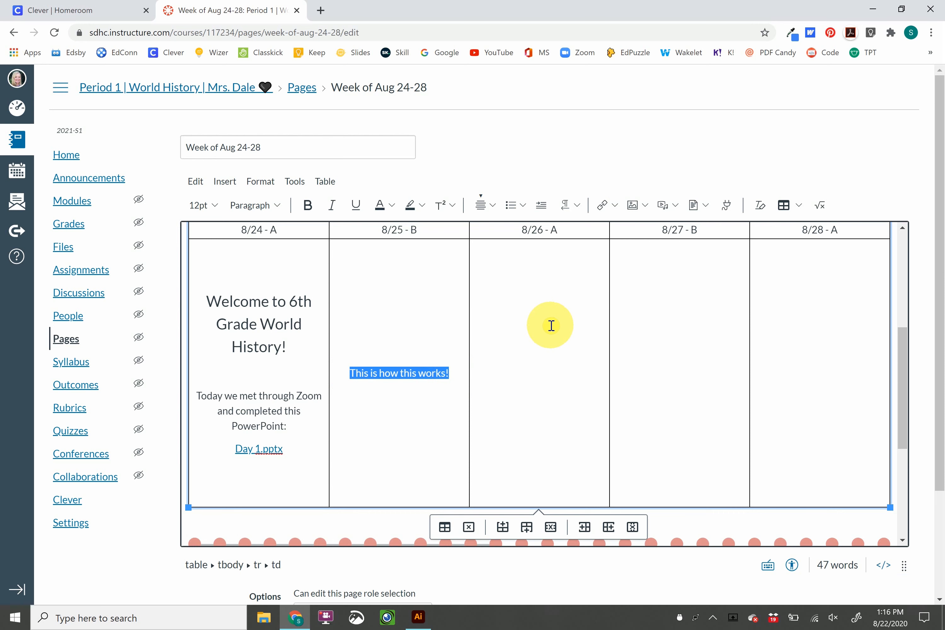
scroll(551, 326, up, 5)
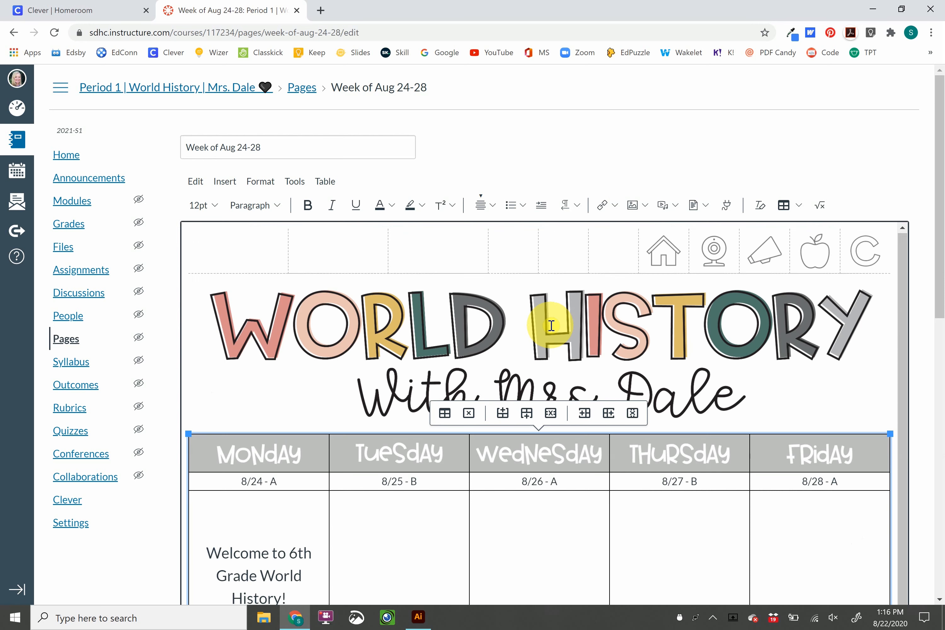
scroll(624, 380, down, 6)
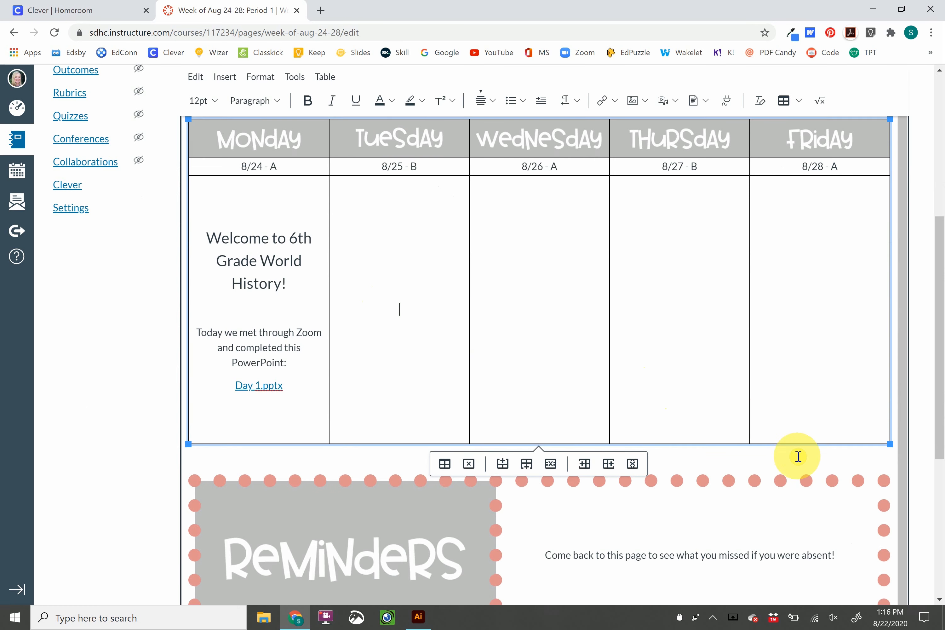
scroll(874, 463, down, 6)
click(895, 577)
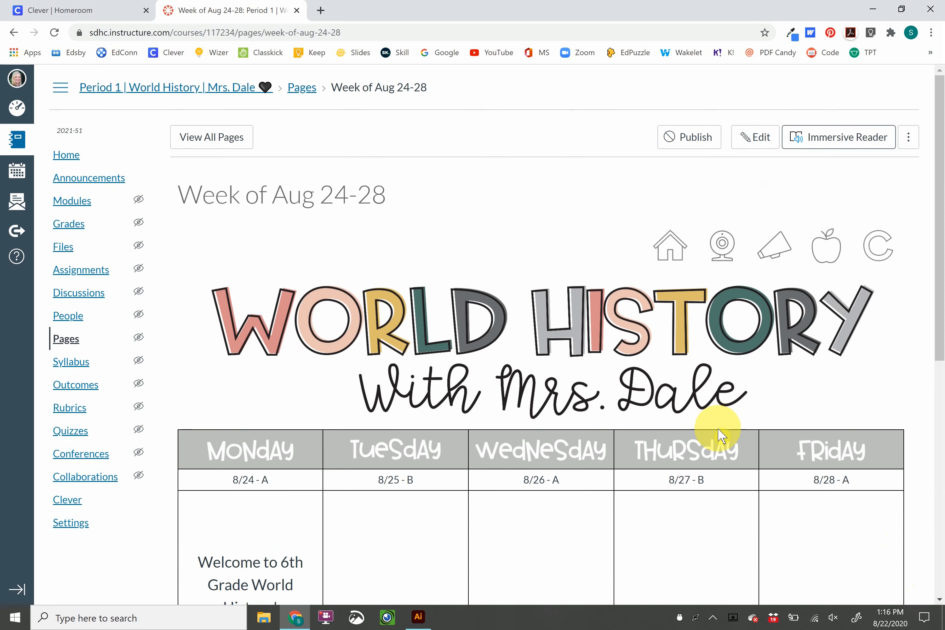
scroll(607, 481, down, 3)
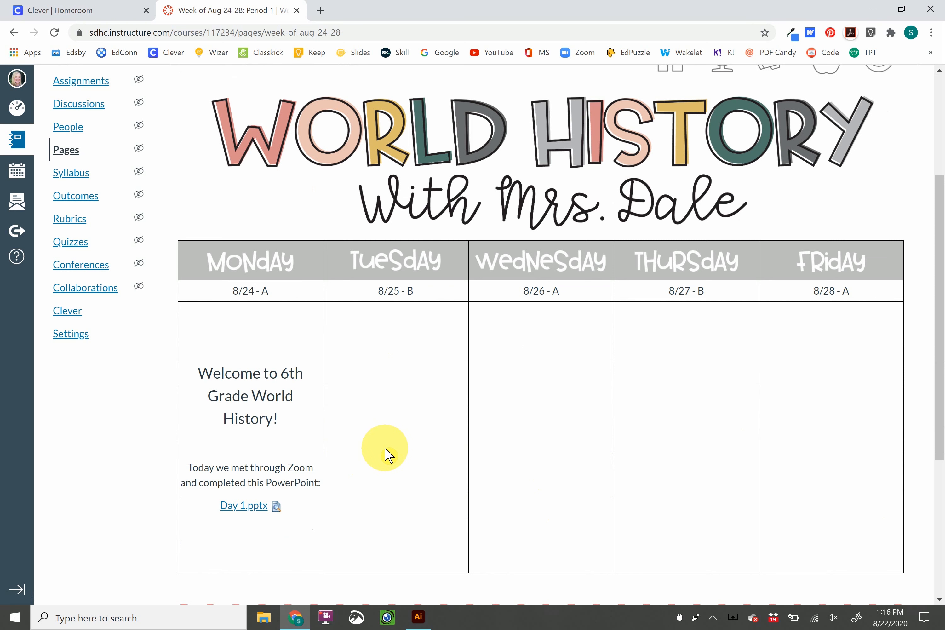
scroll(387, 447, up, 5)
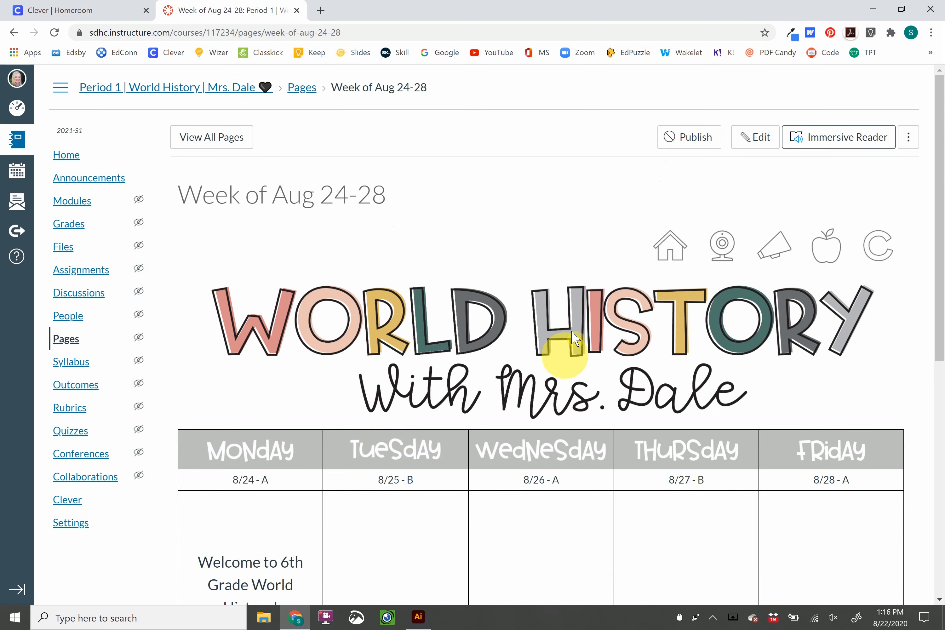
Share the page to Commons as an update to the existing Week of Aug 24-28 resource, with the version notes "YouTube Example".
click(912, 146)
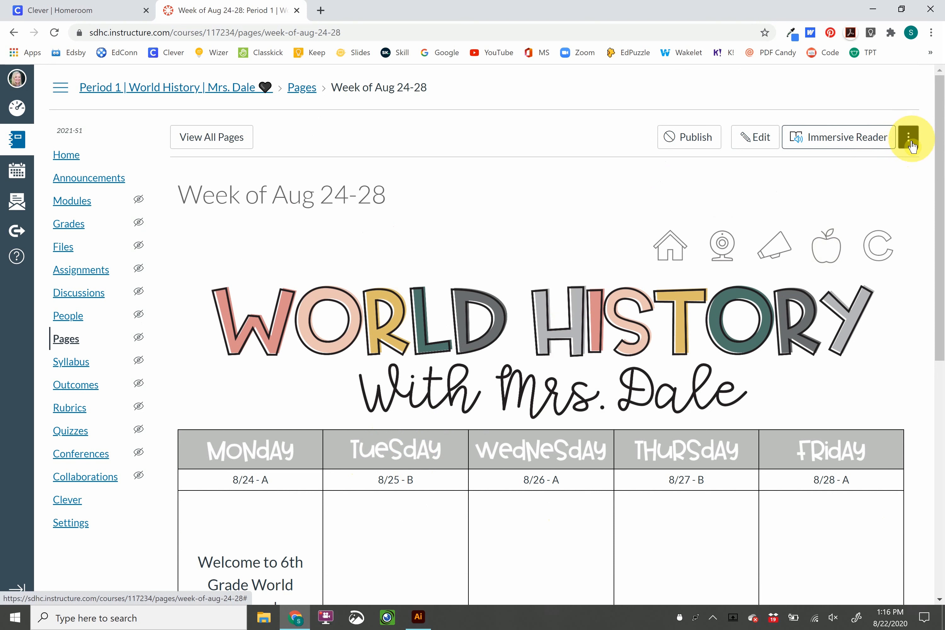
click(911, 143)
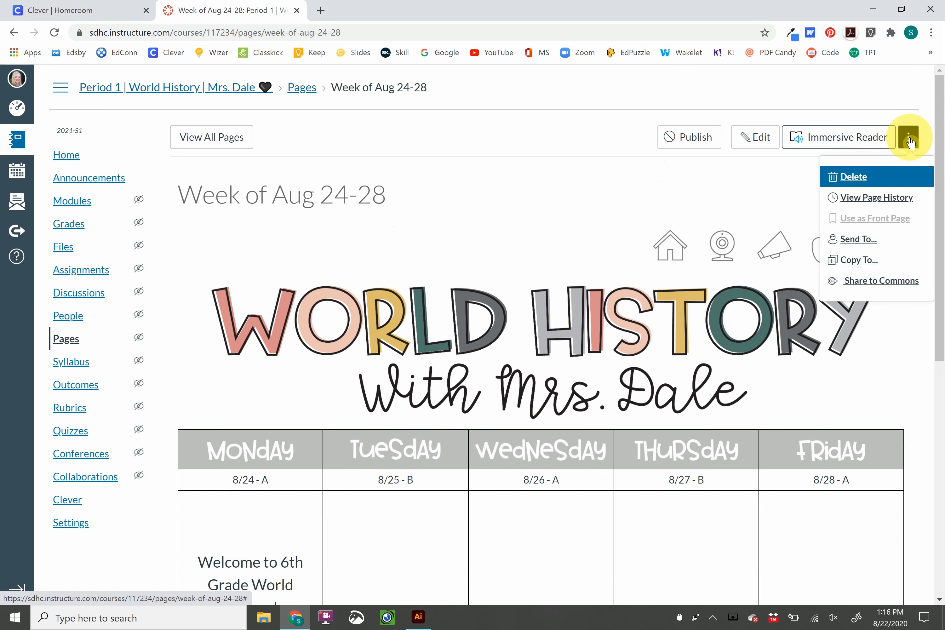
click(896, 291)
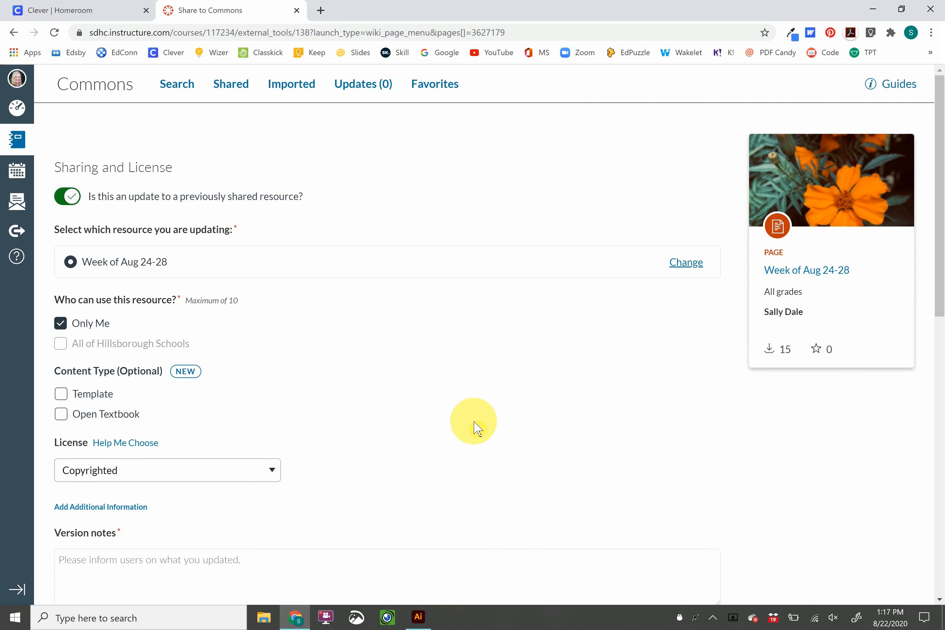
scroll(476, 427, down, 4)
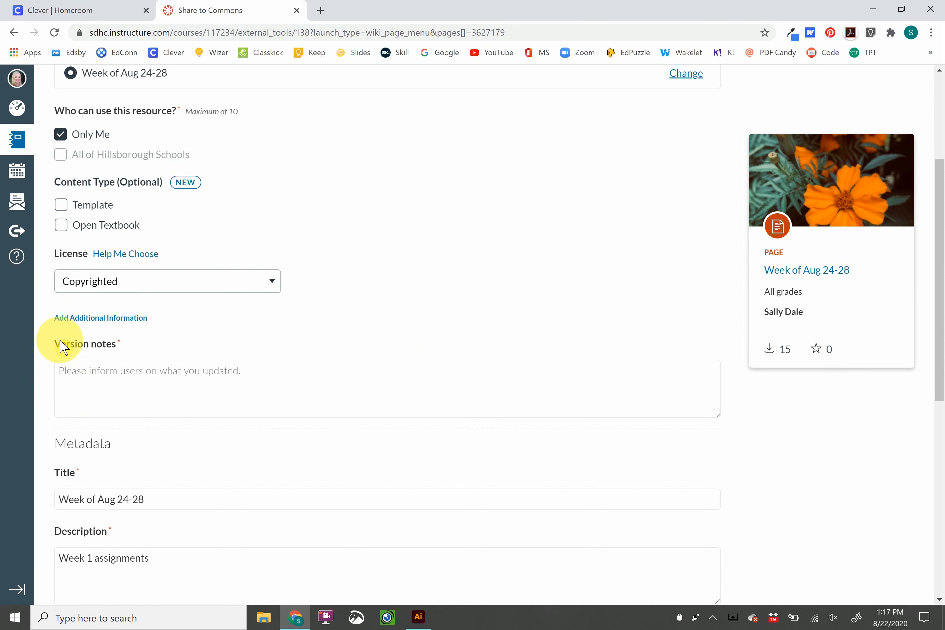
click(83, 374)
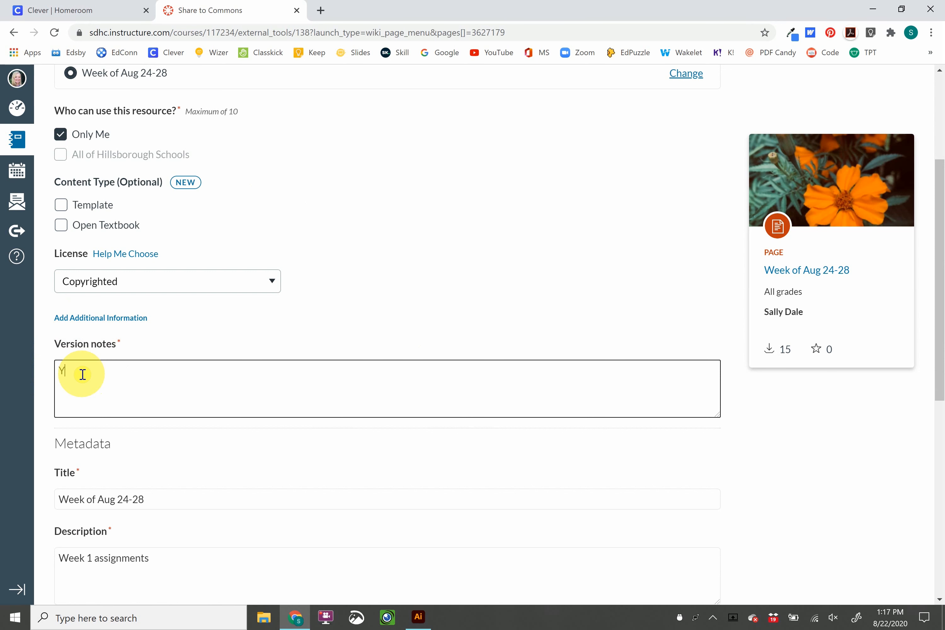
text(YouTube Example)
scroll(361, 326, down, 5)
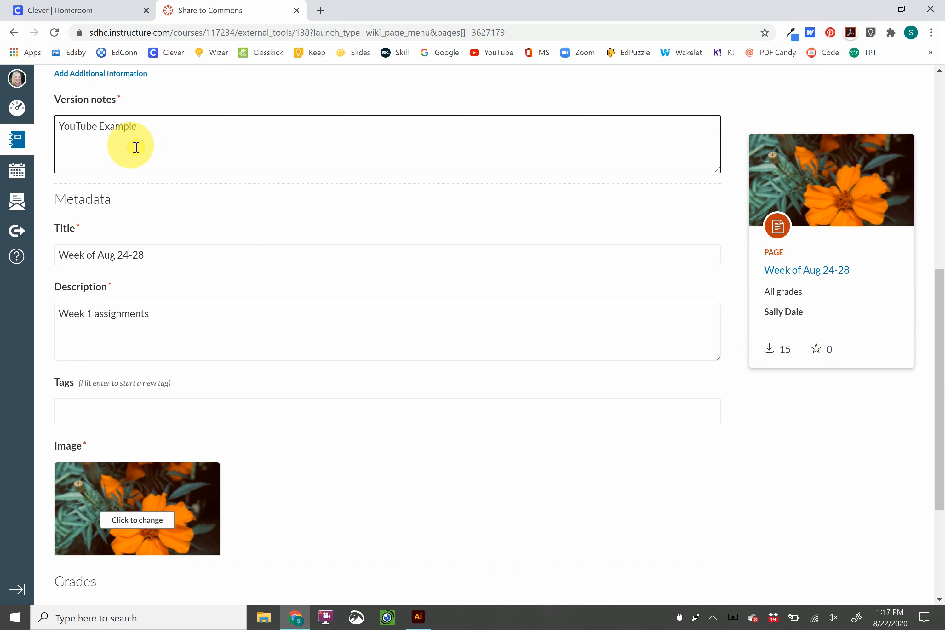
scroll(517, 416, down, 5)
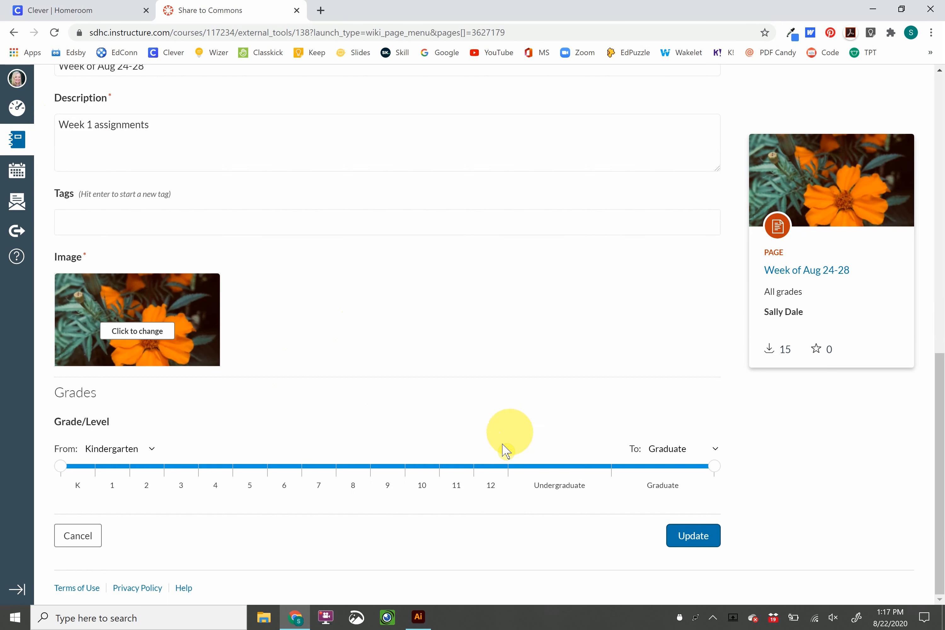
click(694, 536)
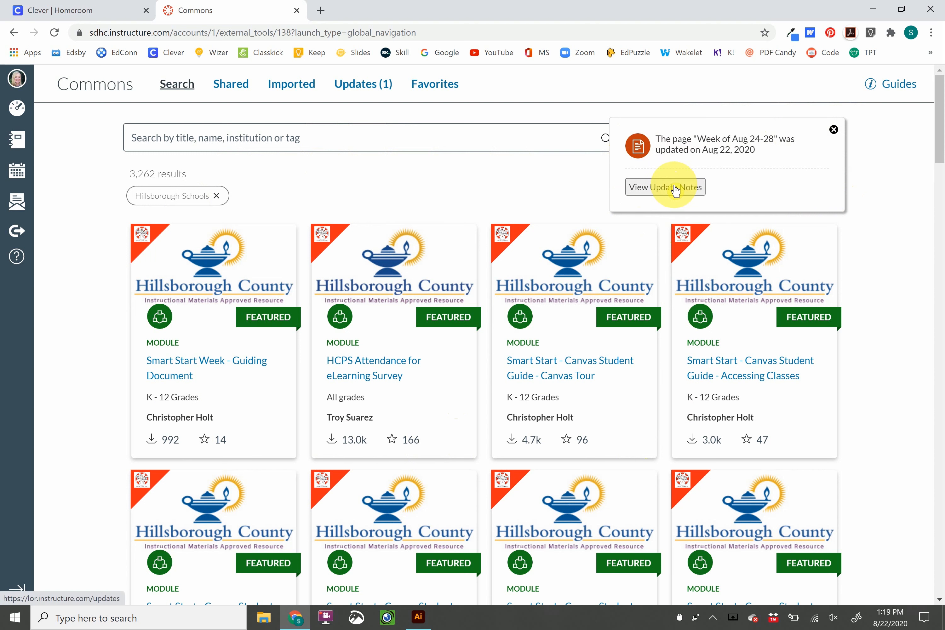
Update the imported Week of Aug 24-28 resource to its latest version in the Period 3, 5, 6, 7 and 8 World History courses.
click(834, 131)
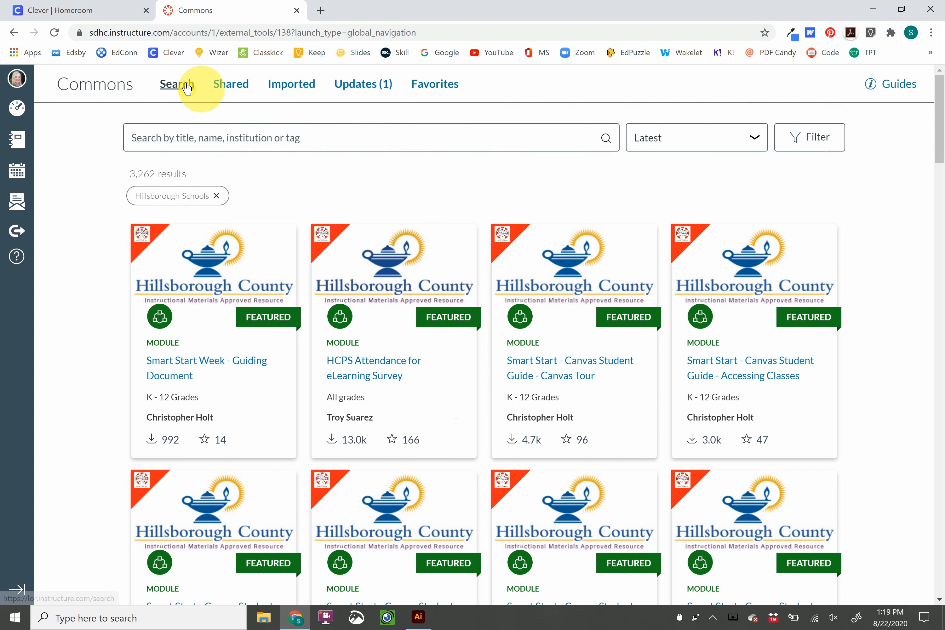
click(296, 91)
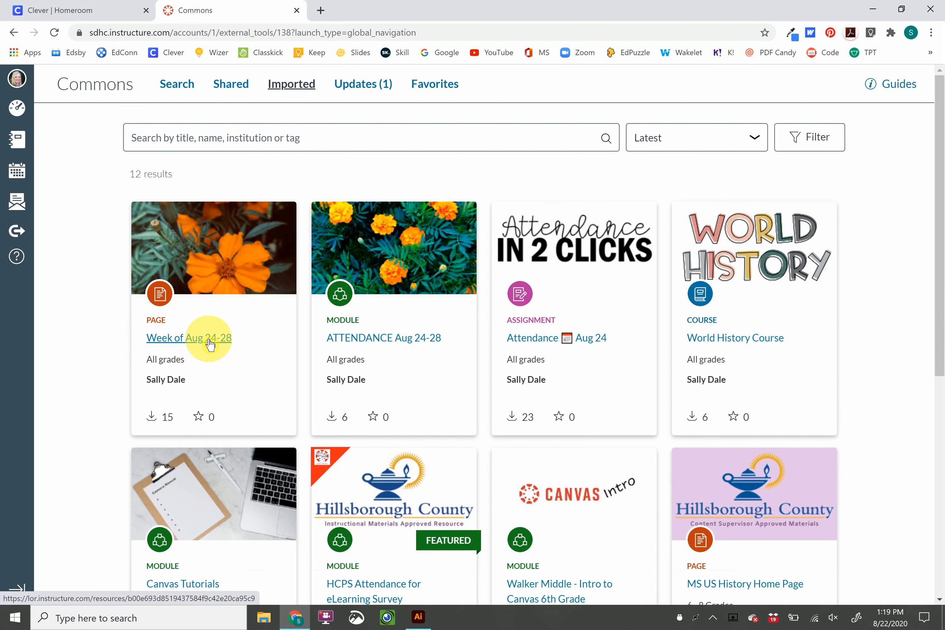
click(190, 343)
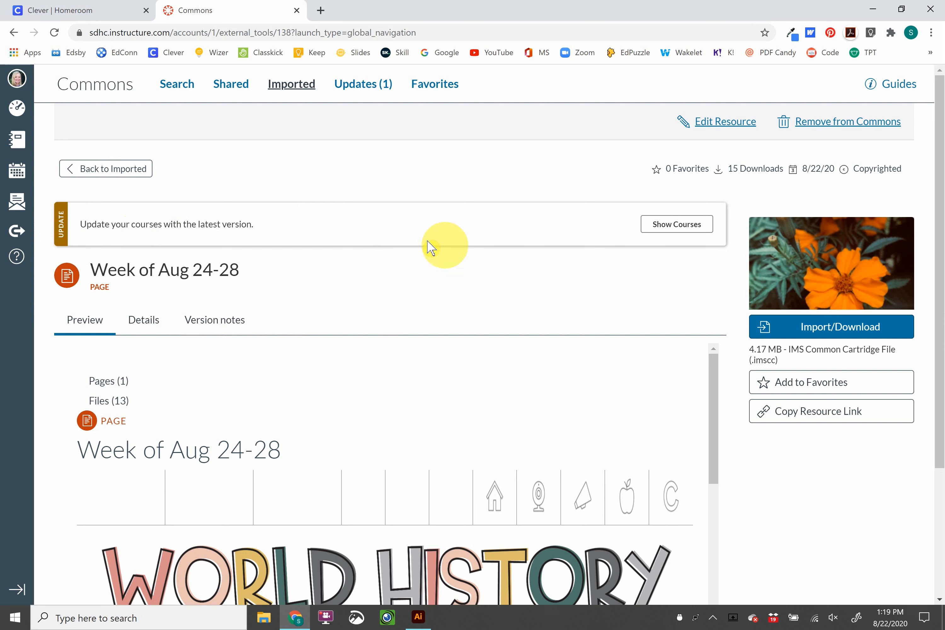
click(682, 227)
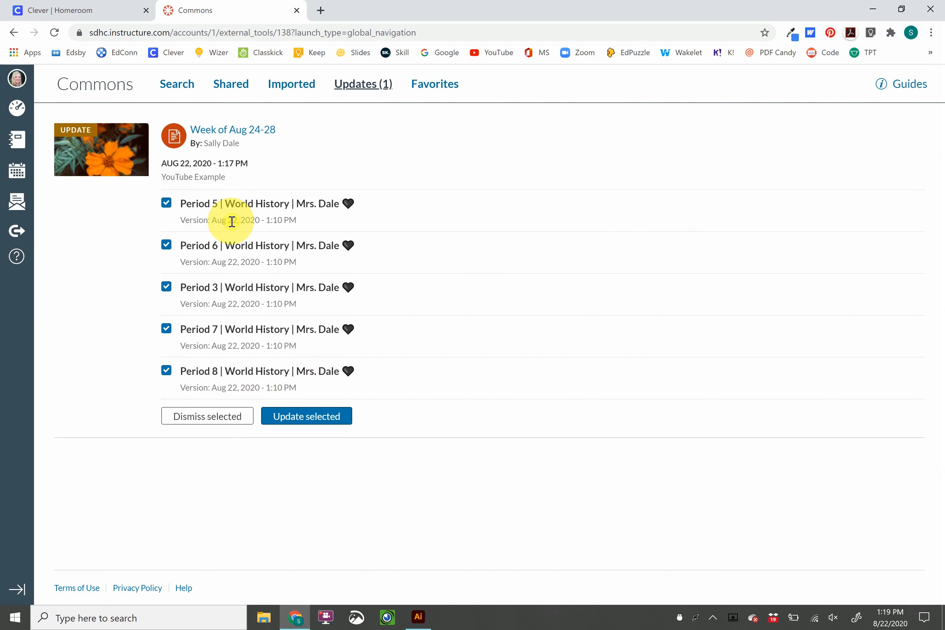
click(306, 419)
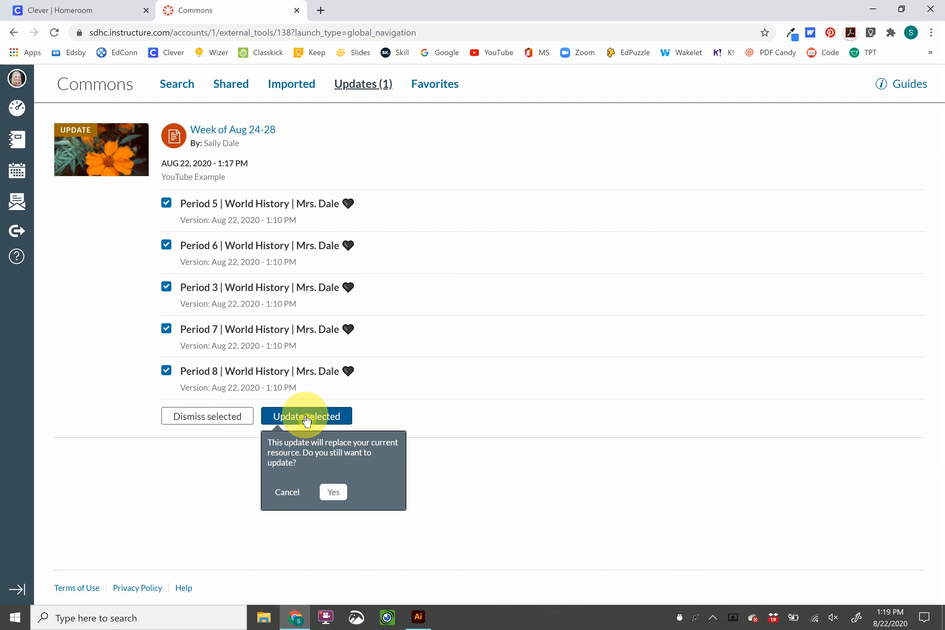
click(333, 493)
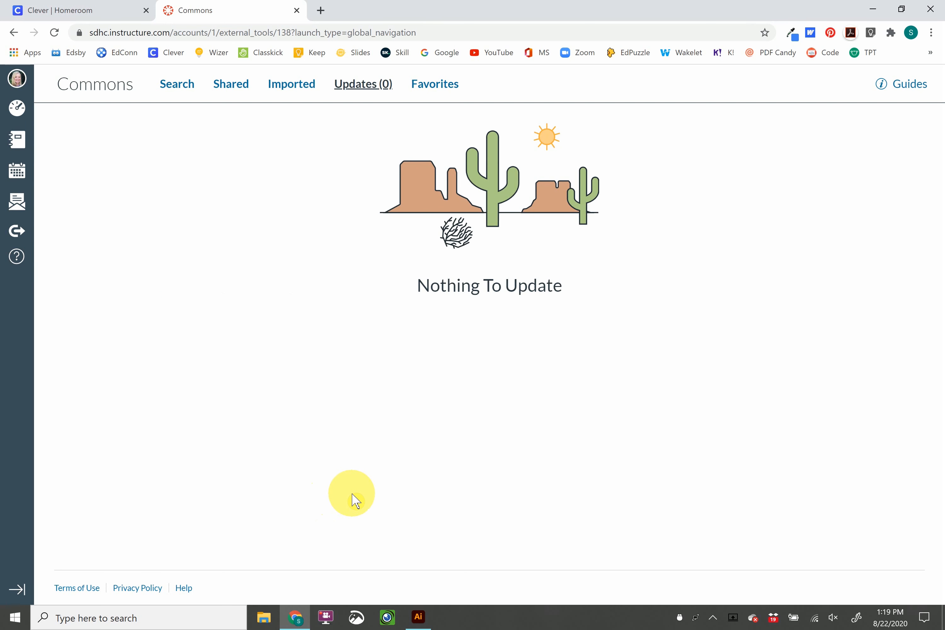
Open the Week of Aug 24-28 page in the Period 3 World History course and check its Tuesday cell.
click(27, 149)
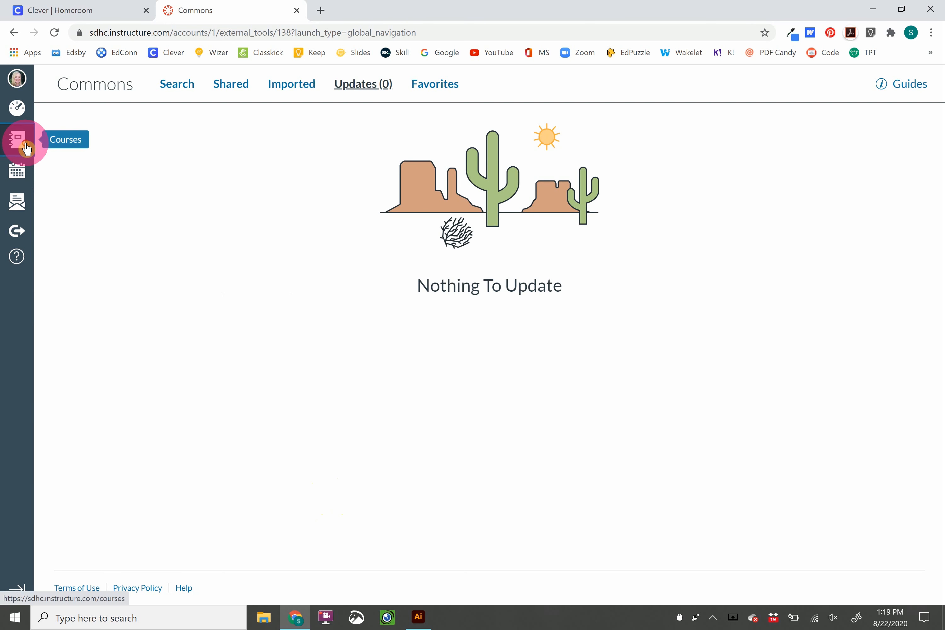
click(142, 182)
click(66, 339)
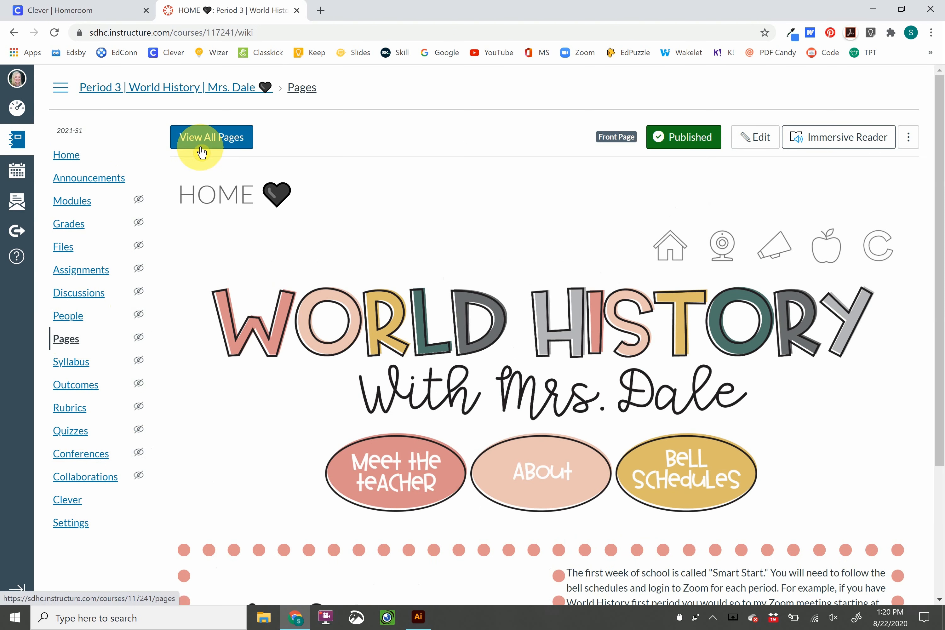
click(201, 154)
click(249, 353)
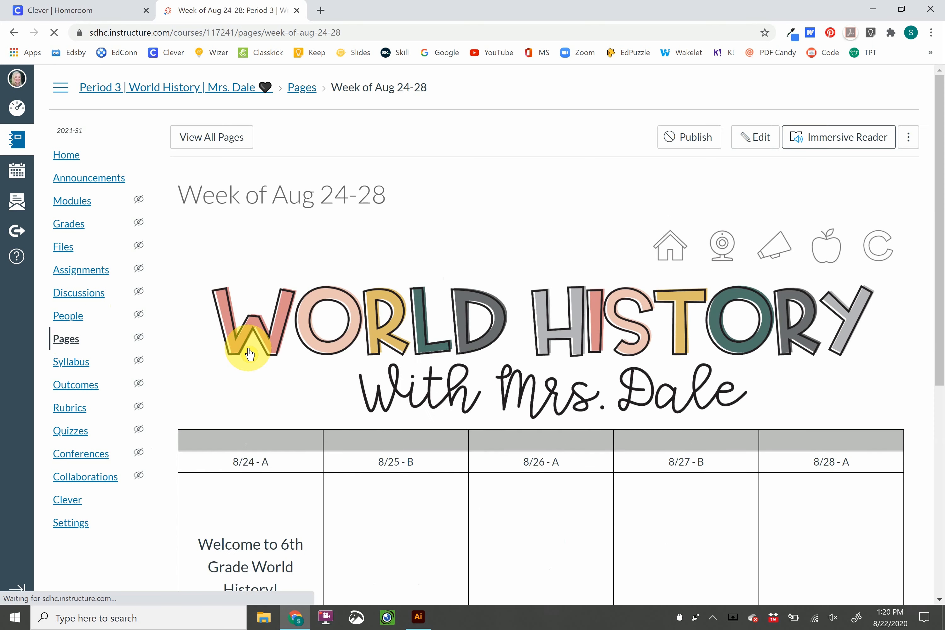
scroll(425, 429, down, 5)
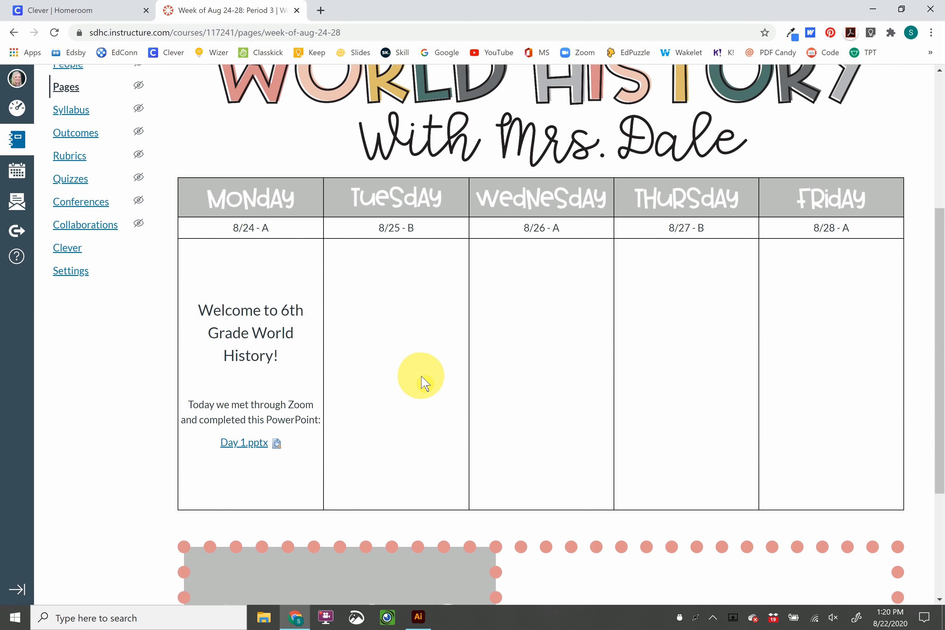
scroll(422, 388, up, 5)
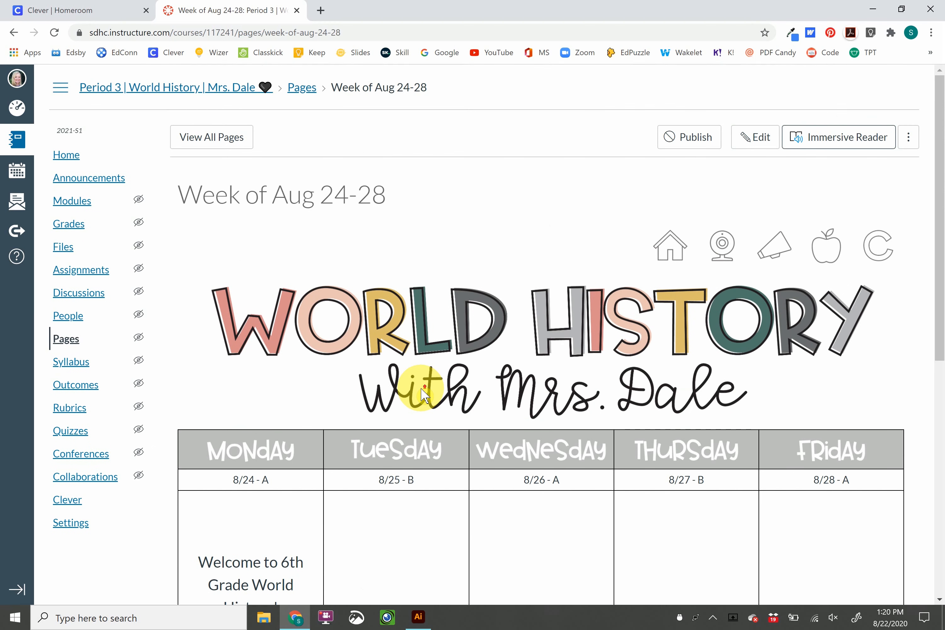